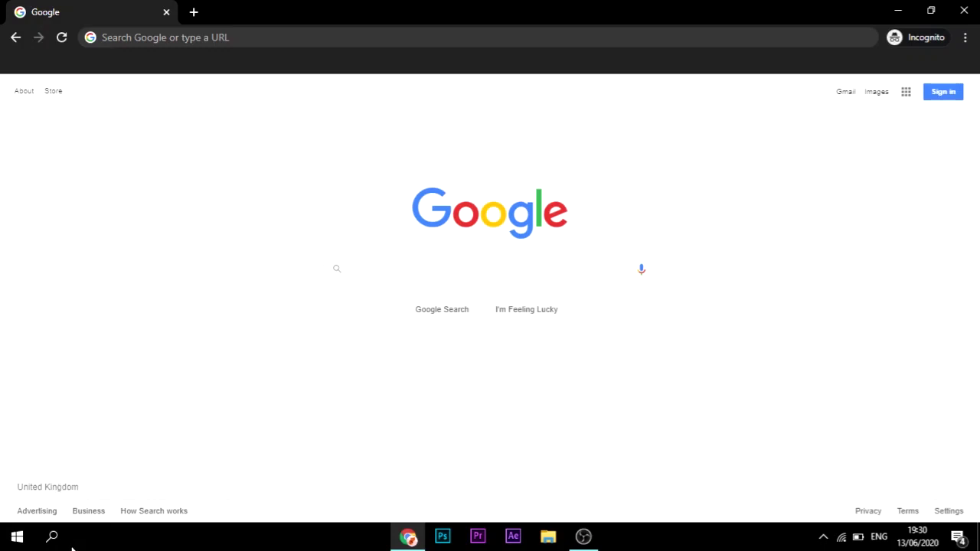
Find cru-1.4.2.zip with Windows search, open it in WinRAR and launch CRU.exe.
left_click(52, 536)
type("cru")
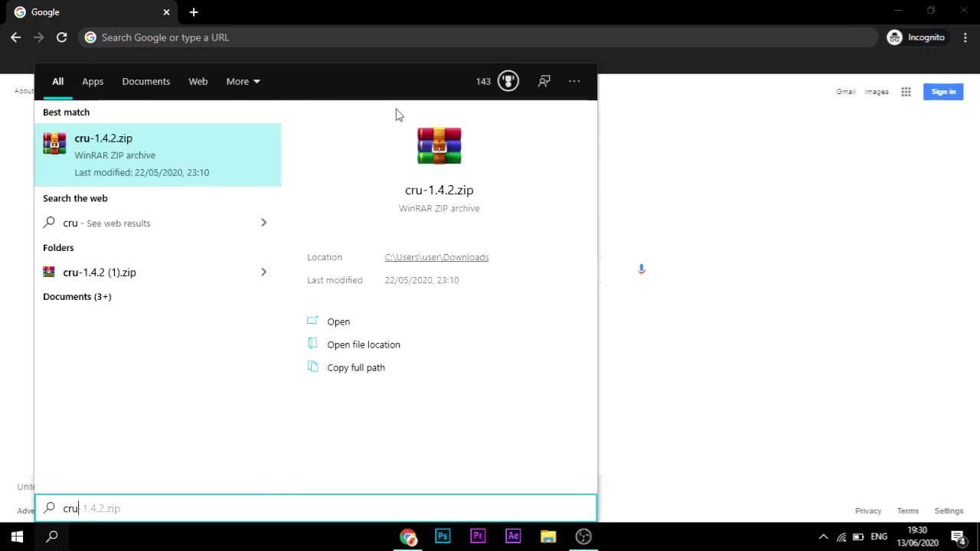
left_click(204, 60)
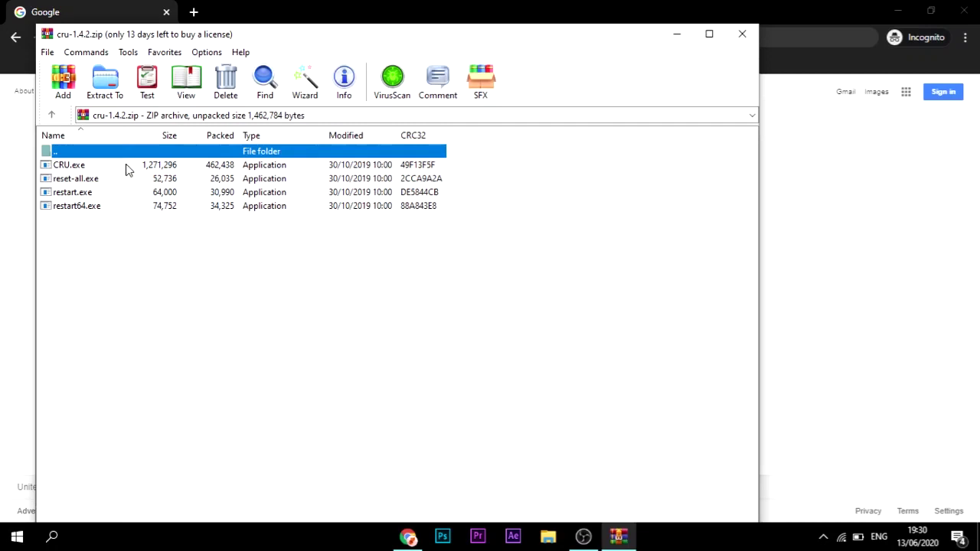
left_click(77, 166)
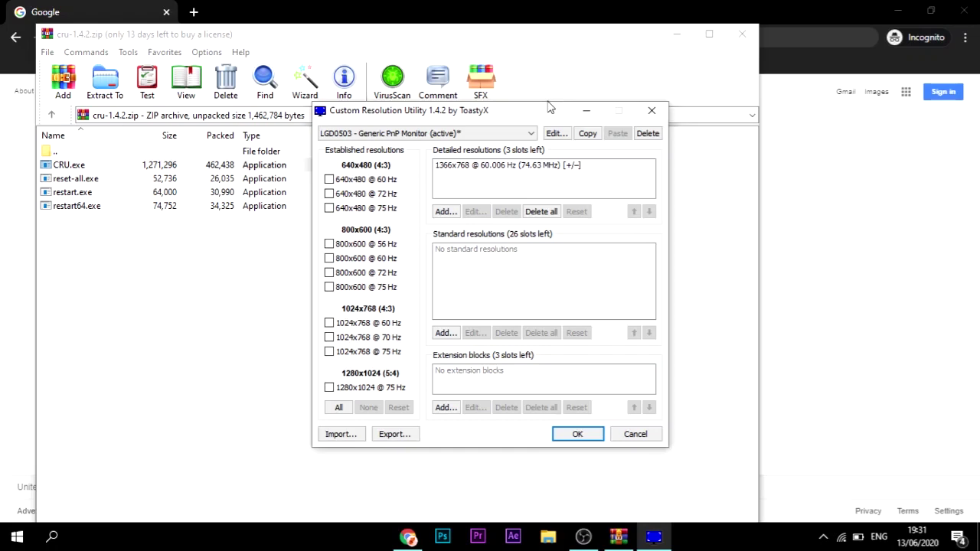
Copy the timing values of the existing 1366x768 @ 60 Hz detailed resolution.
double_click(547, 169)
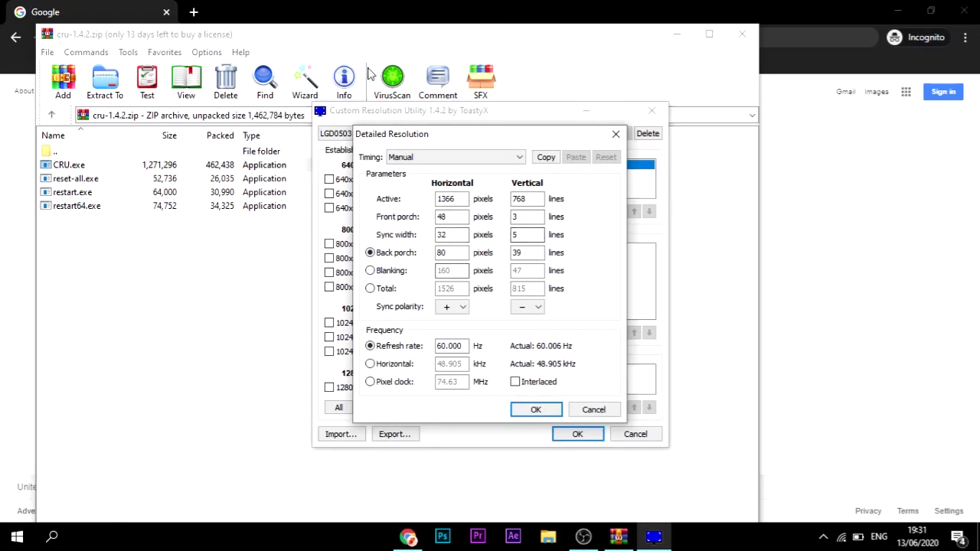
left_click(556, 166)
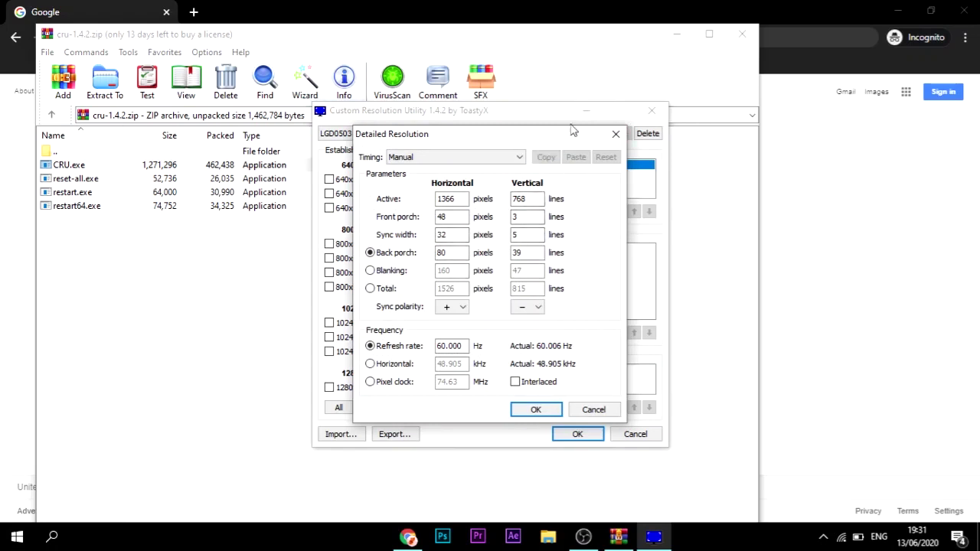
left_click(536, 410)
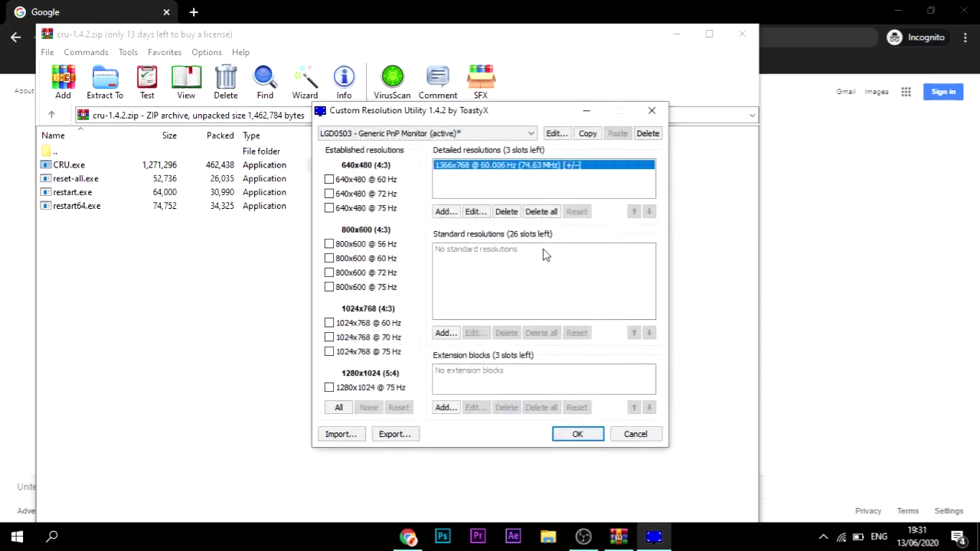
Add a new detailed resolution from the pasted timings with refresh rate 70 Hz.
left_click(444, 212)
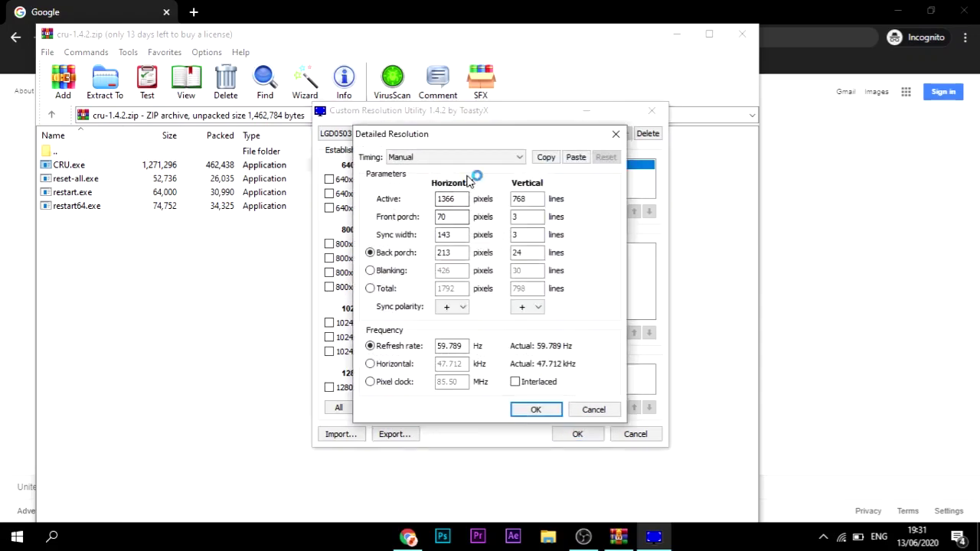
left_click(575, 158)
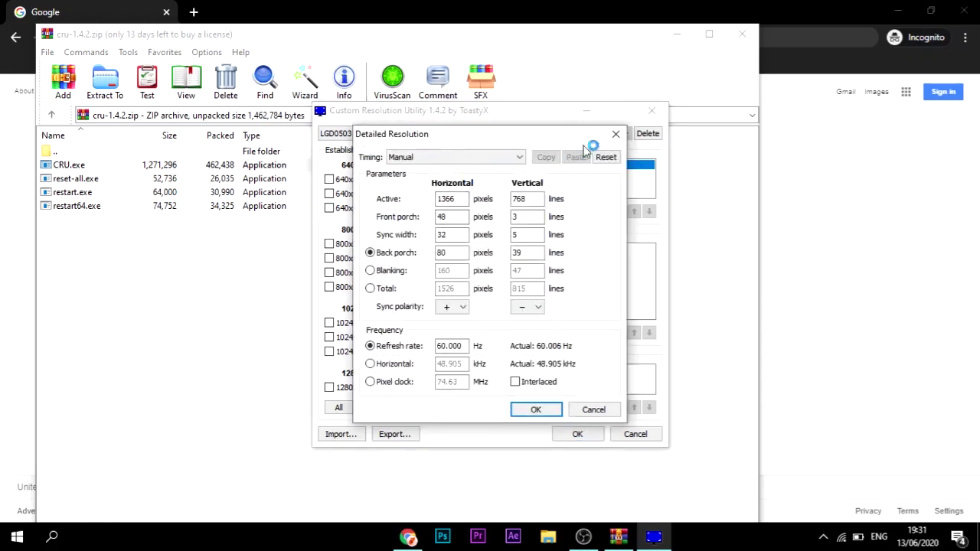
double_click(441, 346)
type("60")
key("BackSpace")
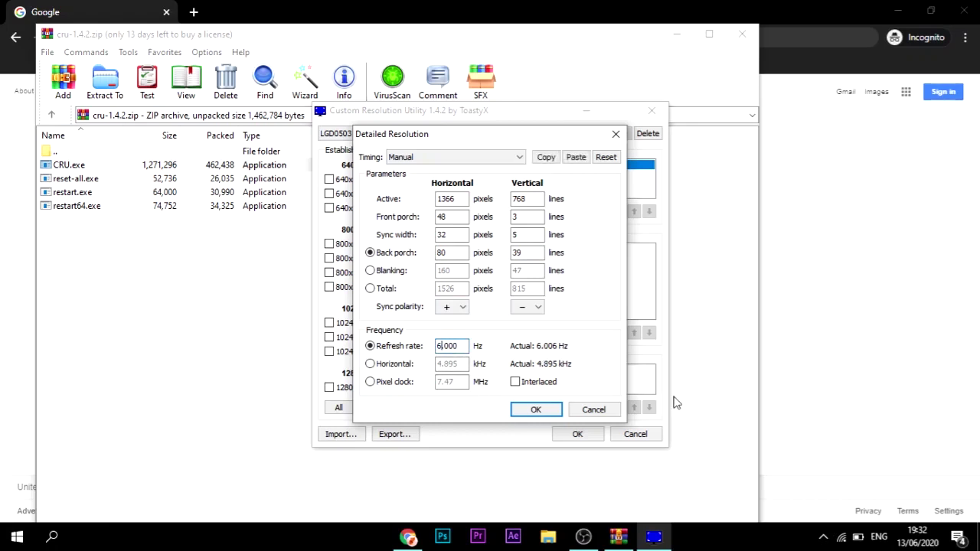
key("BackSpace")
type("70")
Confirm the 1366x768 @ 70 Hz entry, save CRU's changes and close the WinRAR archive.
left_click(537, 409)
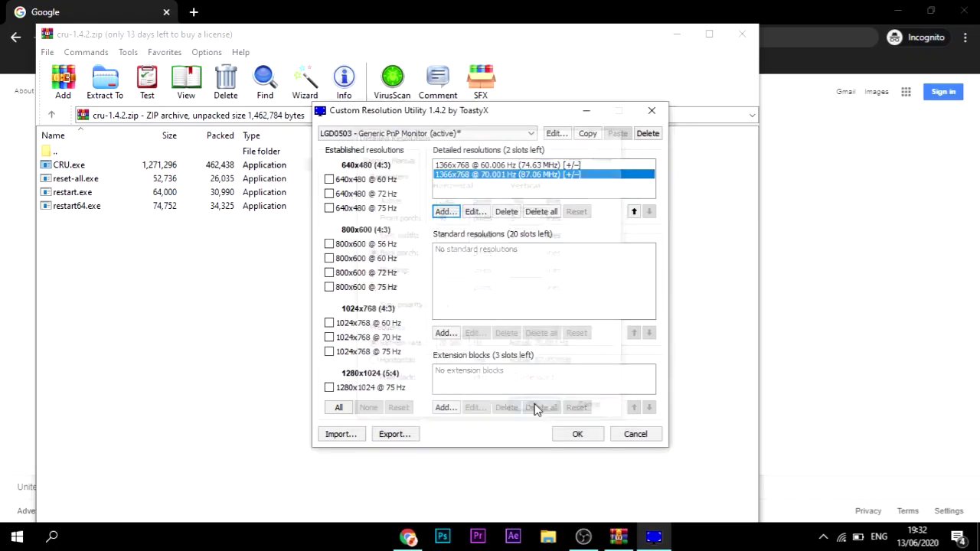
left_click(519, 194)
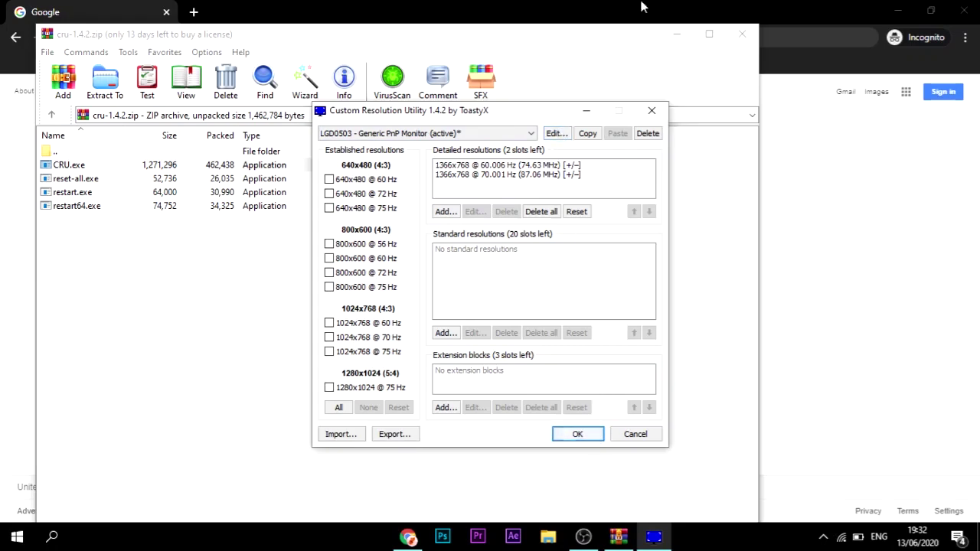
left_click(580, 435)
left_click(742, 34)
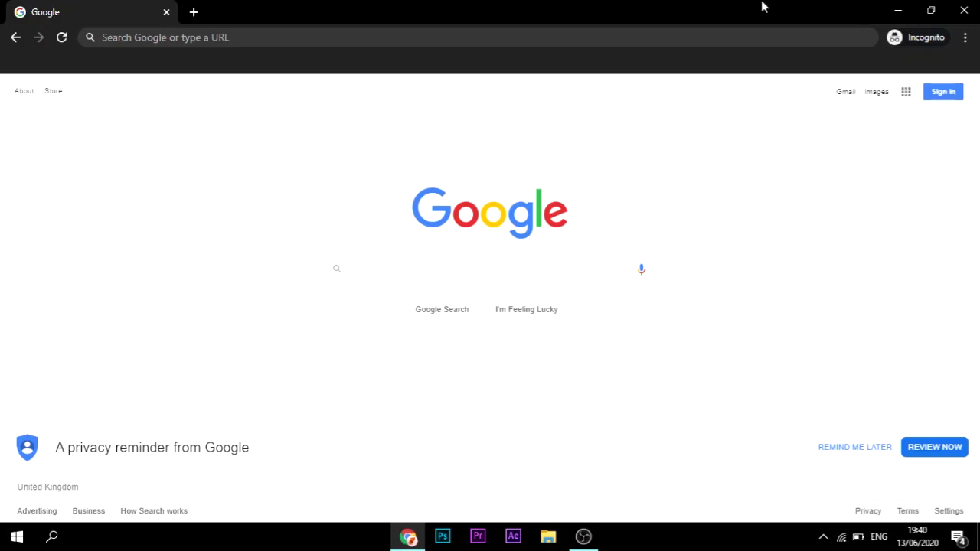
Dismiss Chrome's privacy reminder, minimize Chrome and open Intel Graphics Settings from the desktop menu.
left_click(838, 445)
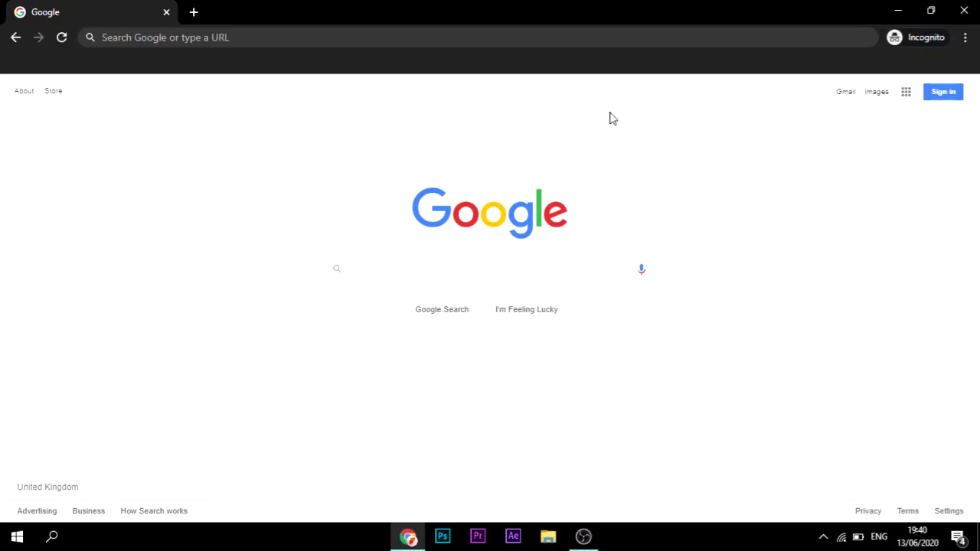
left_click(886, 8)
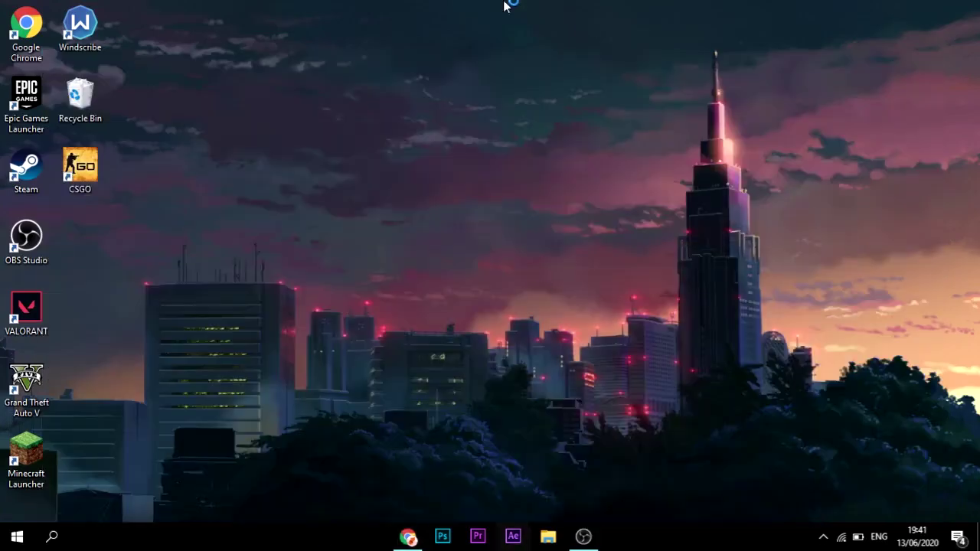
right_click(524, 224)
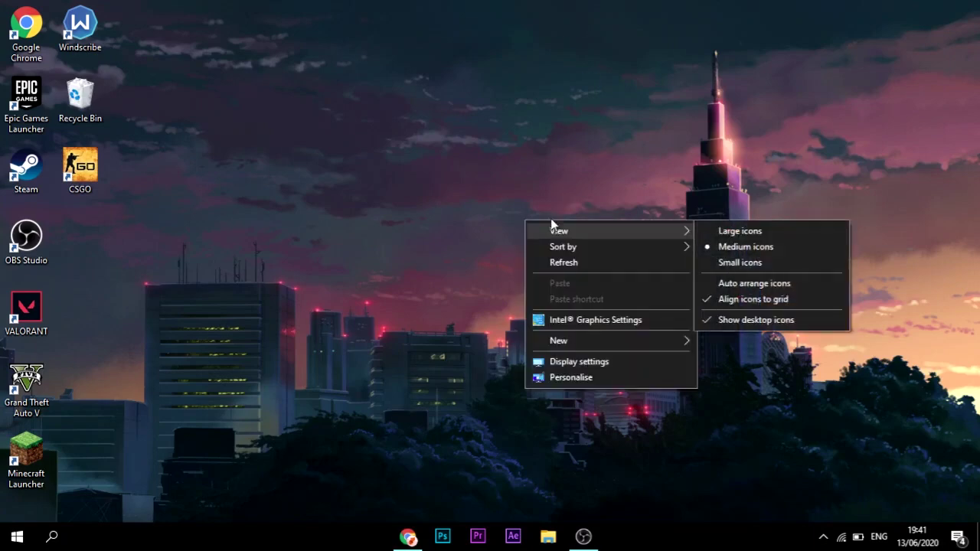
left_click(625, 322)
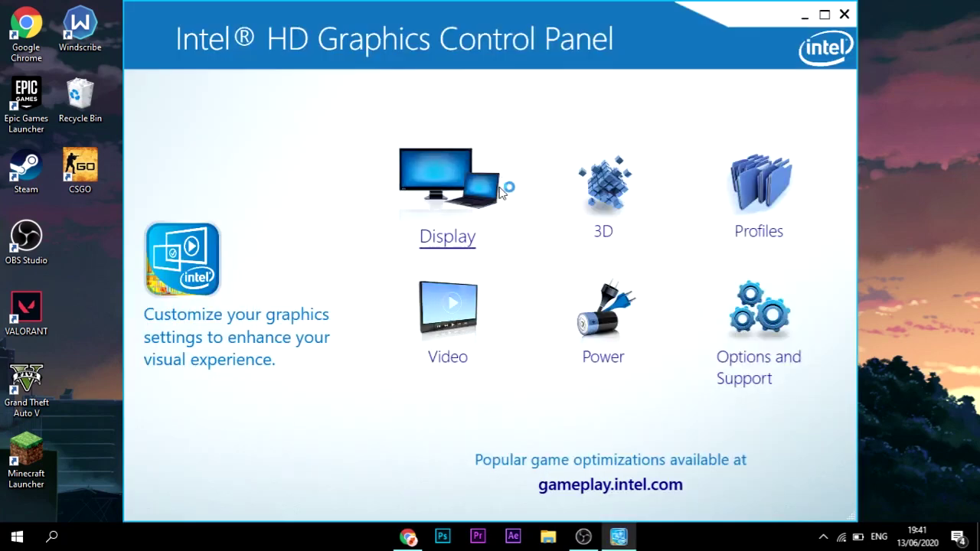
Set the display refresh rate to 70p Hz, apply and keep it, then close the control panel.
left_click(458, 199)
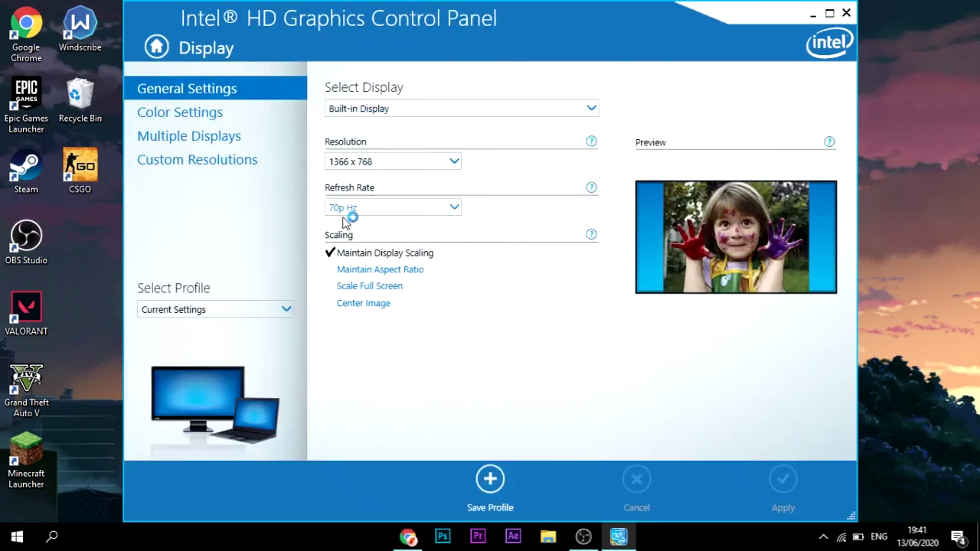
left_click(420, 214)
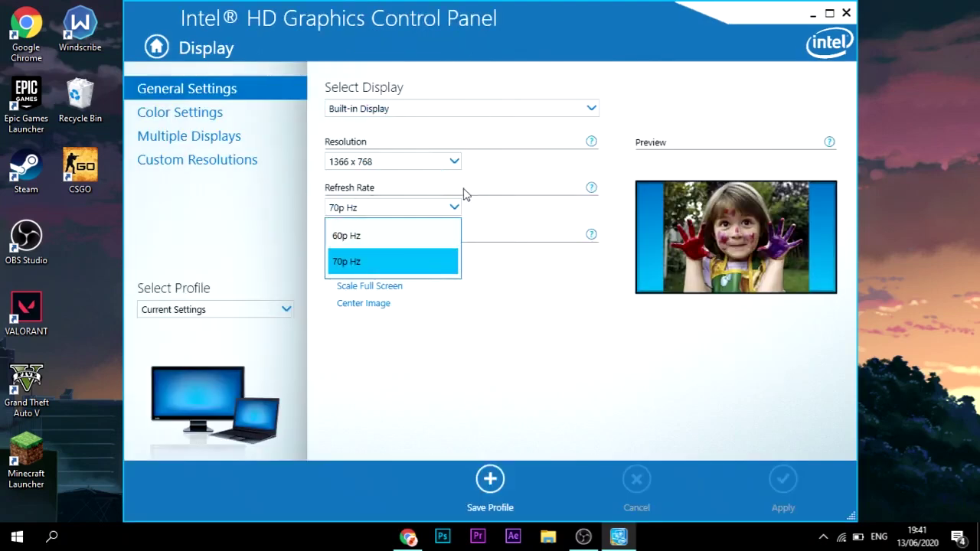
left_click(408, 237)
left_click(449, 207)
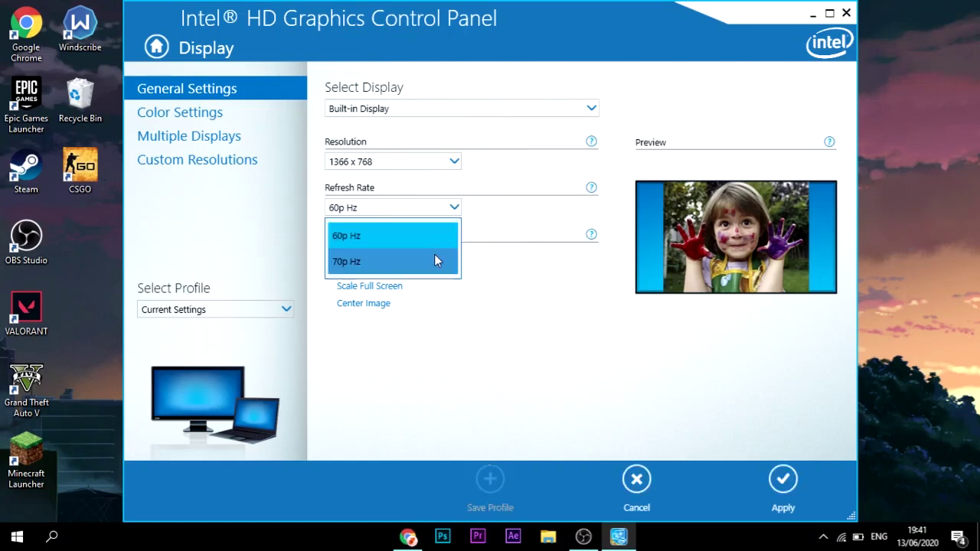
left_click(437, 261)
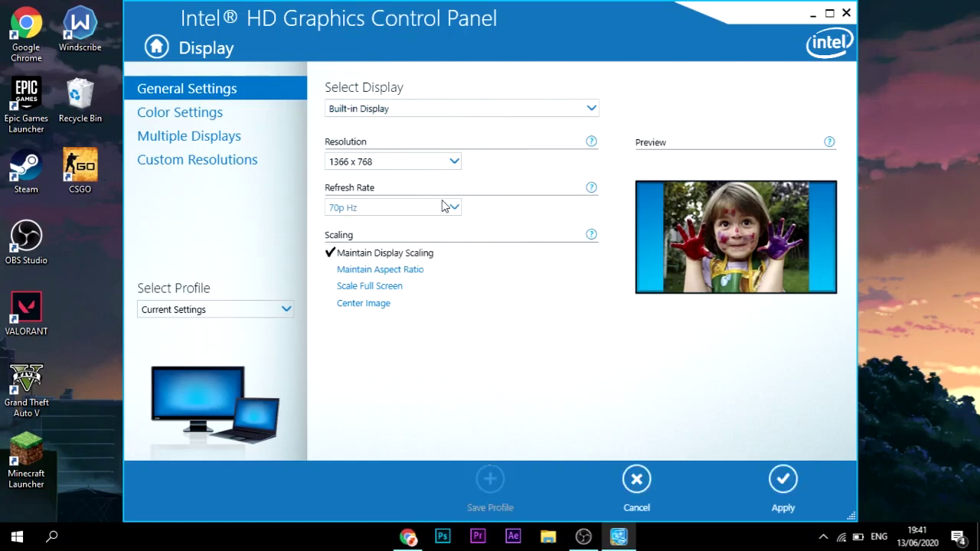
left_click(418, 208)
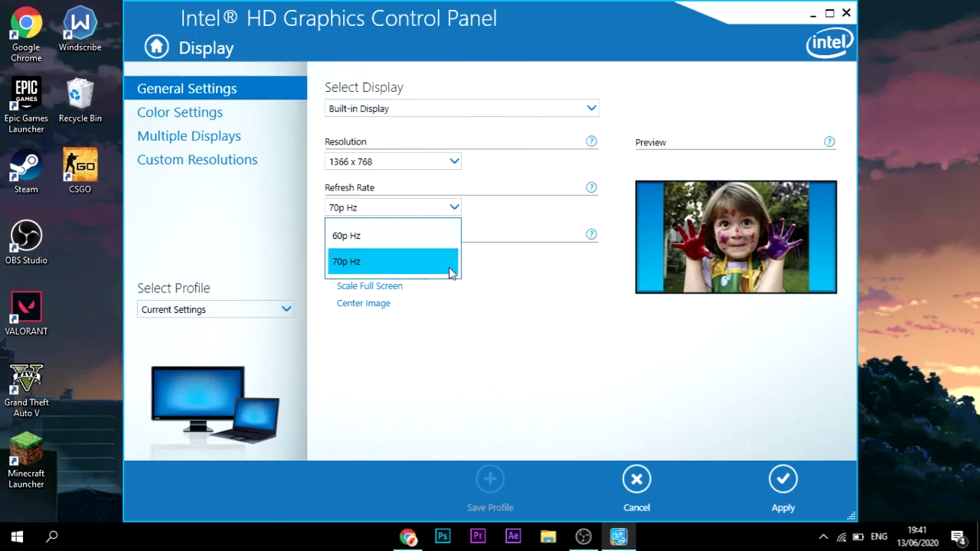
left_click(545, 412)
left_click(765, 502)
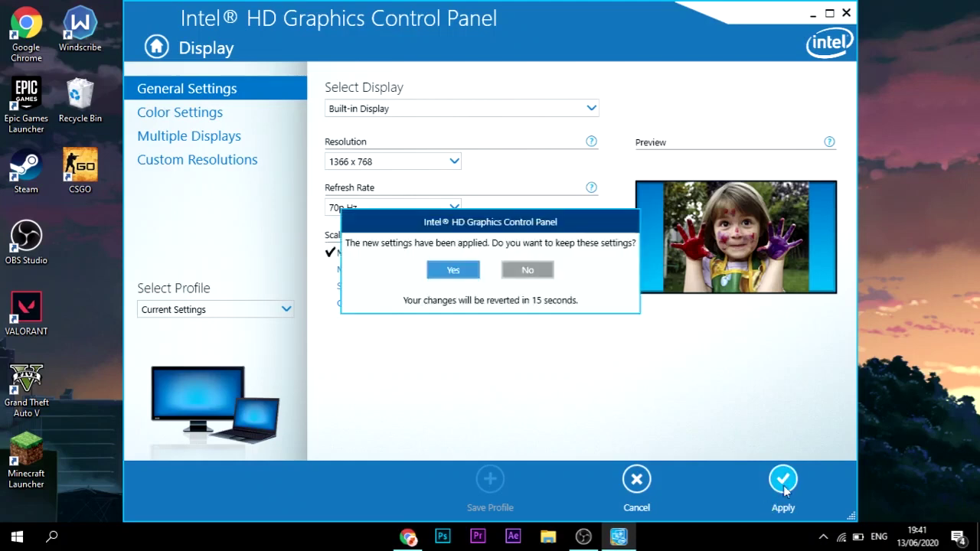
left_click(452, 273)
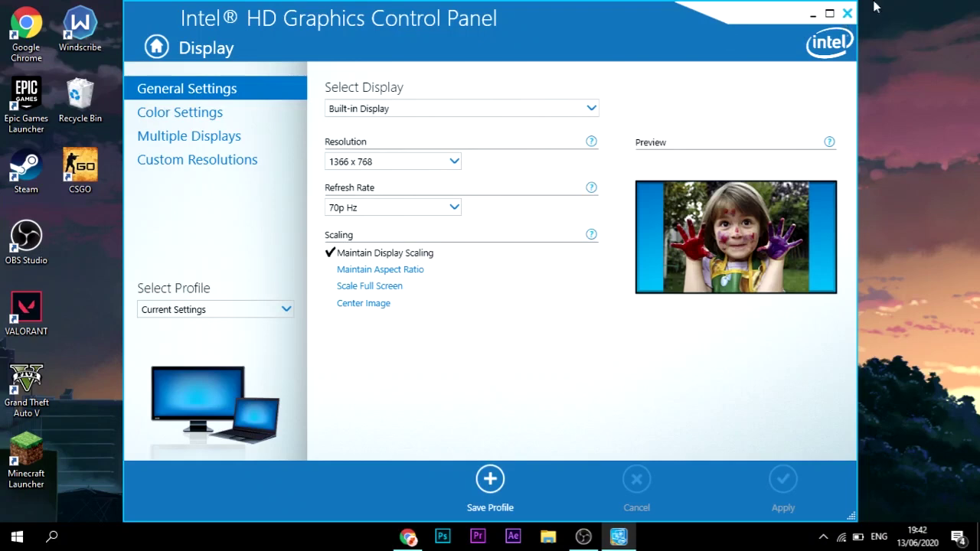
left_click(848, 12)
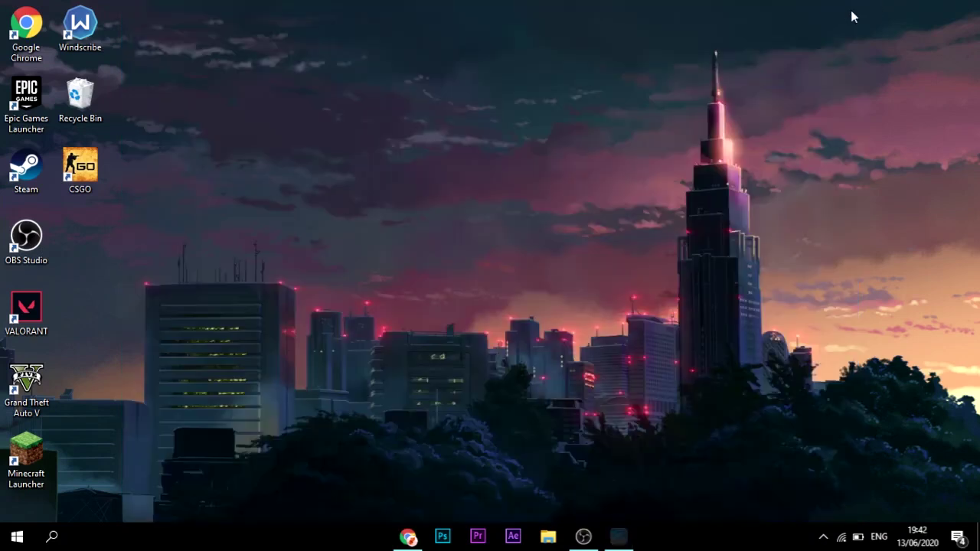
Search Windows for 'cru.' and open cru-1.4.2.zip from the results in WinRAR.
left_click(54, 537)
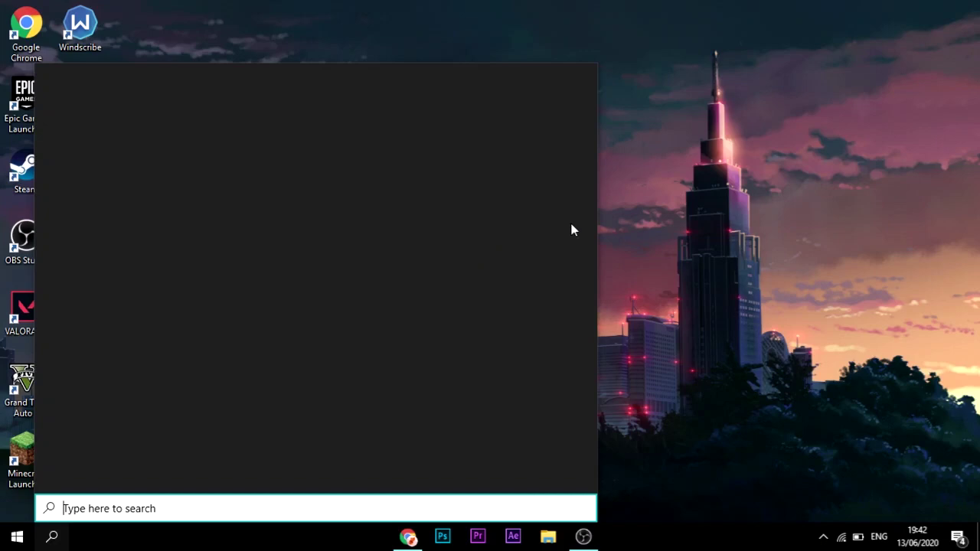
type("cru")
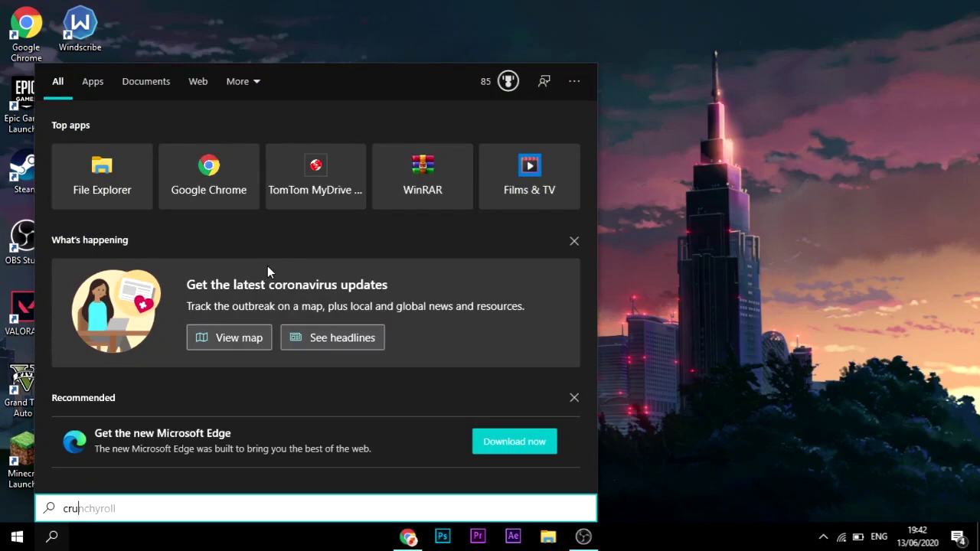
type(".")
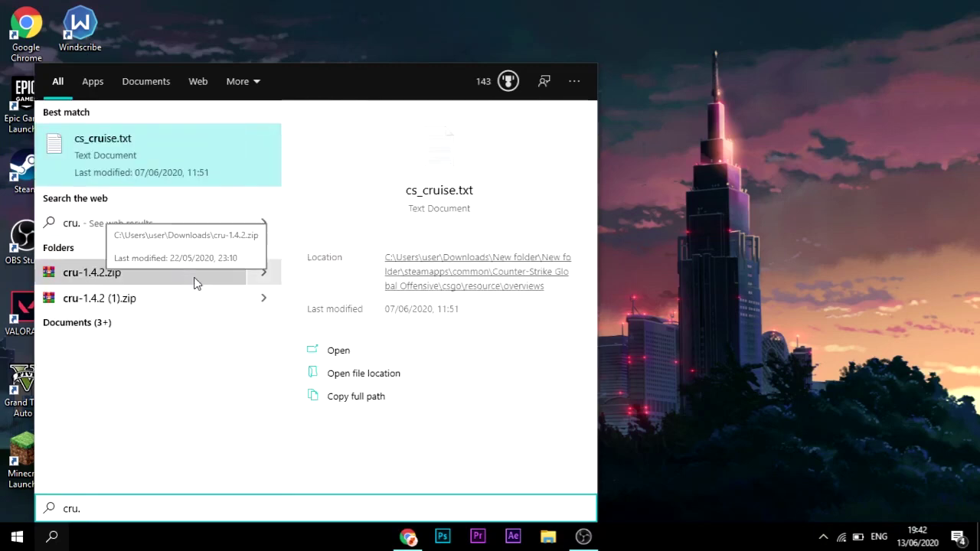
left_click(189, 182)
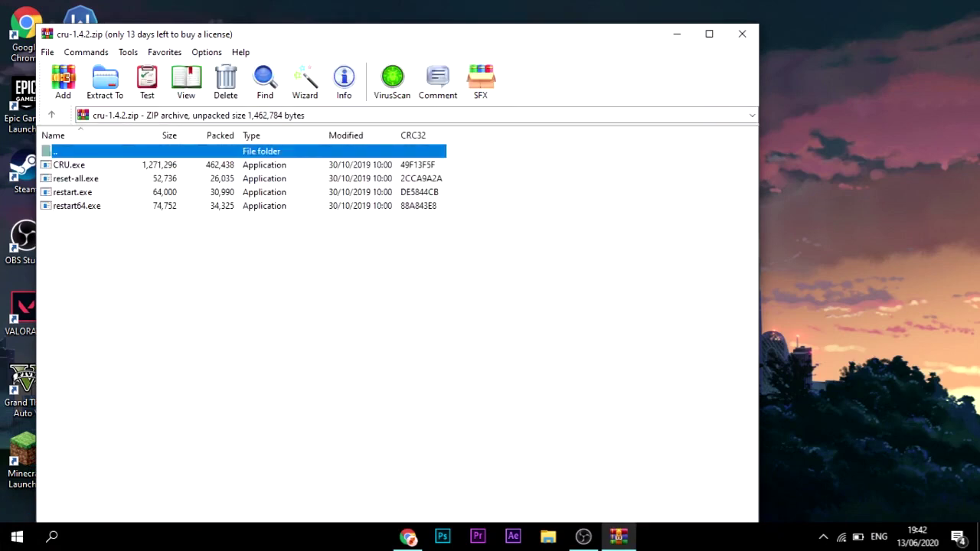
Run CRU.exe from the archive to reopen Custom Resolution Utility.
left_click(121, 167)
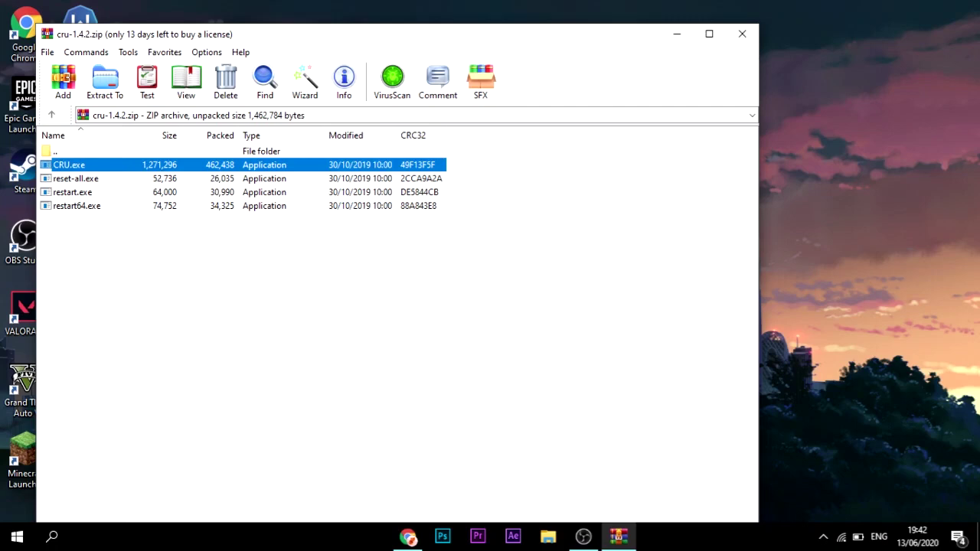
key("F2")
double_click(193, 165)
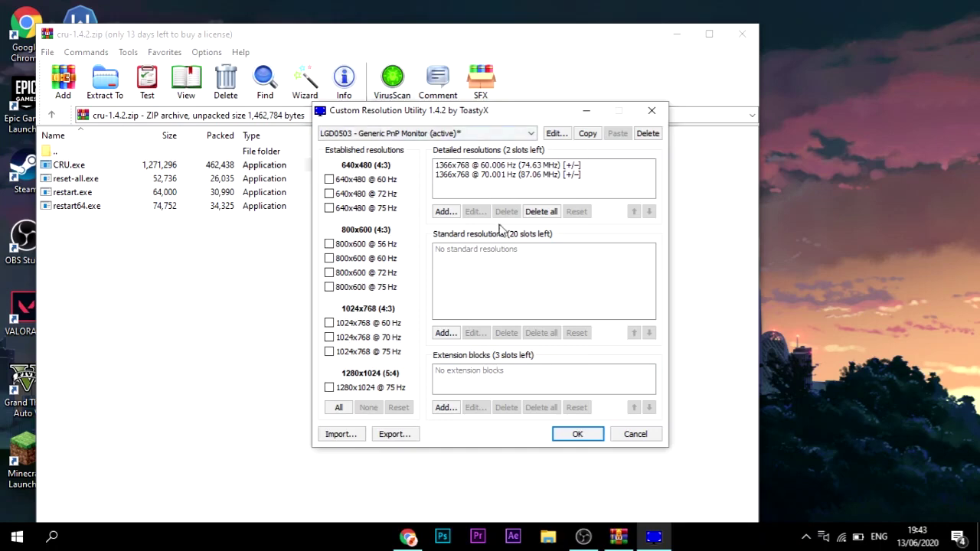
Discard an empty new entry and copy the 60 Hz resolution's timing values.
left_click(448, 212)
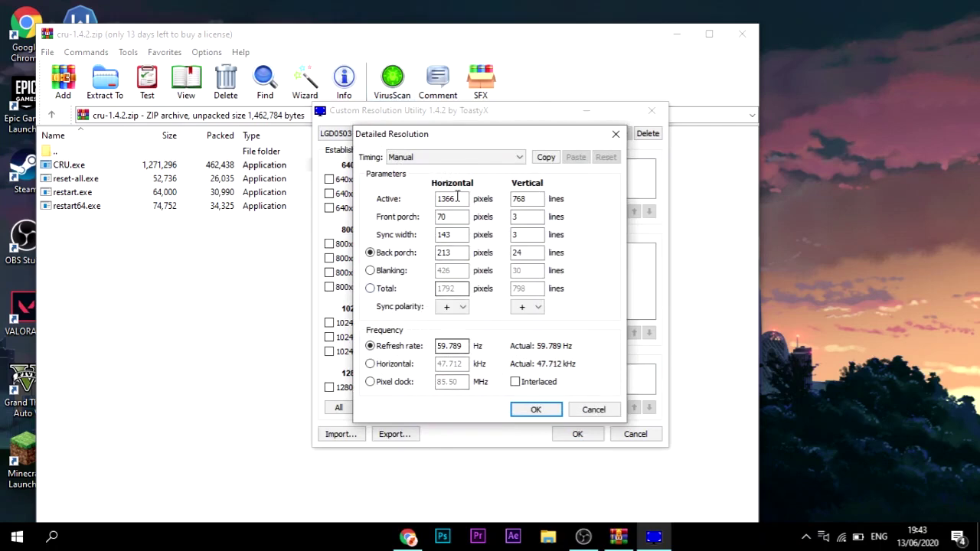
left_click(619, 136)
double_click(519, 165)
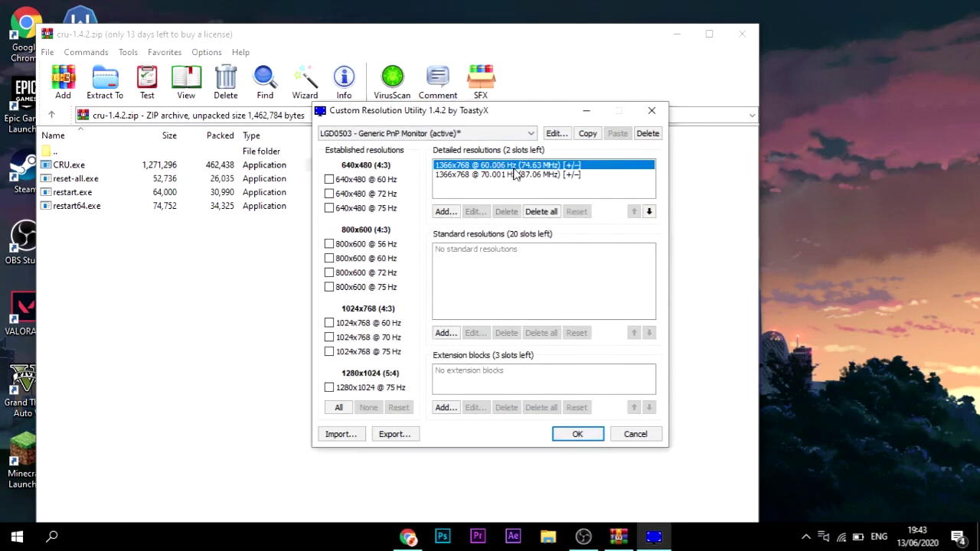
left_click(547, 157)
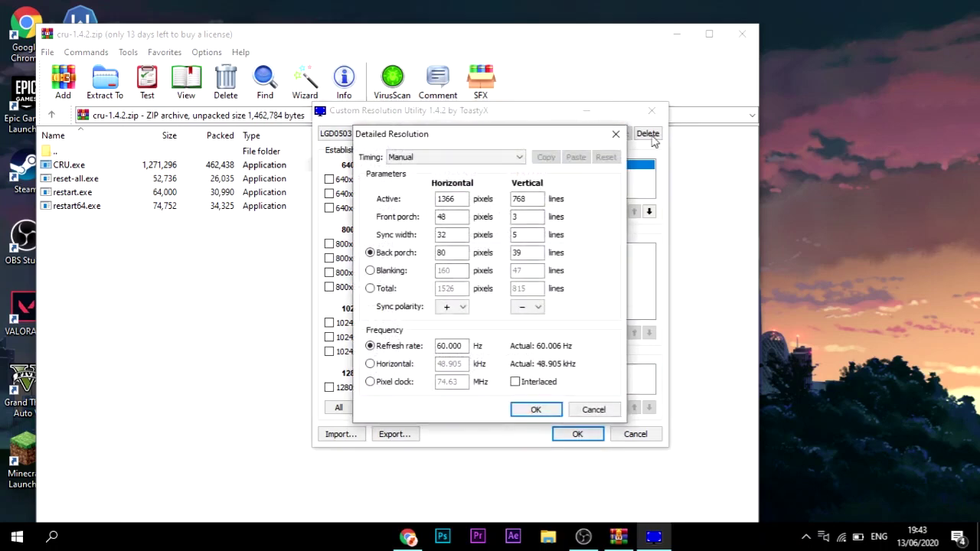
left_click(539, 409)
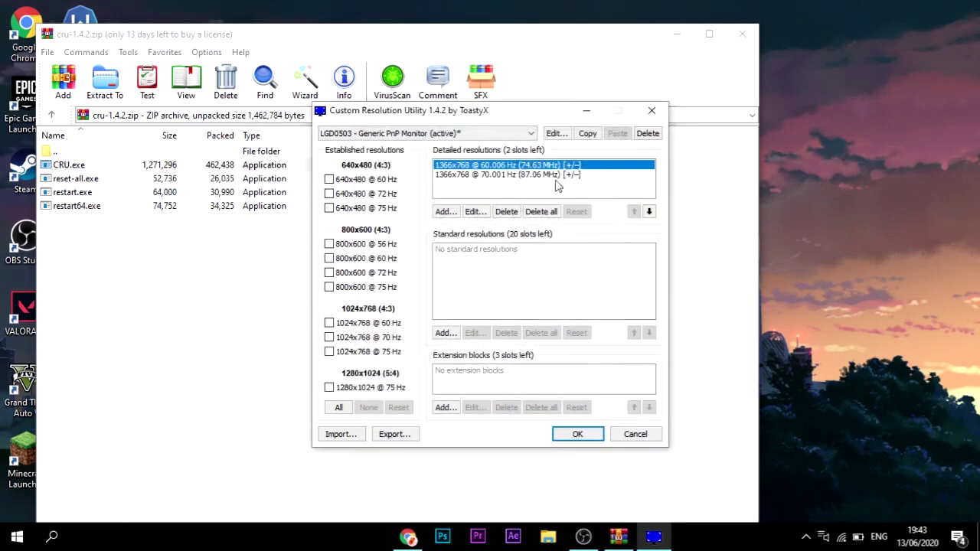
Add a new detailed resolution from the pasted timings with refresh rate 90 Hz.
left_click(444, 212)
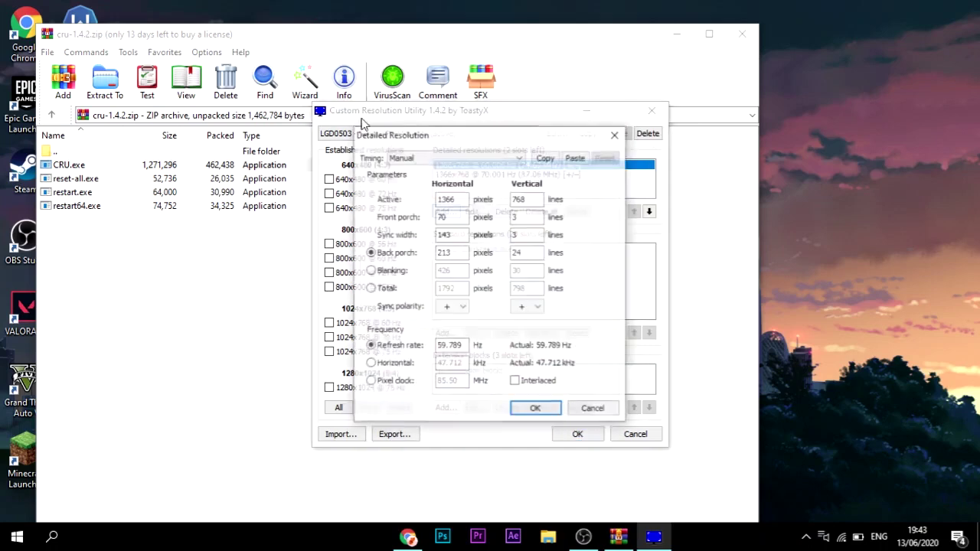
left_click(578, 157)
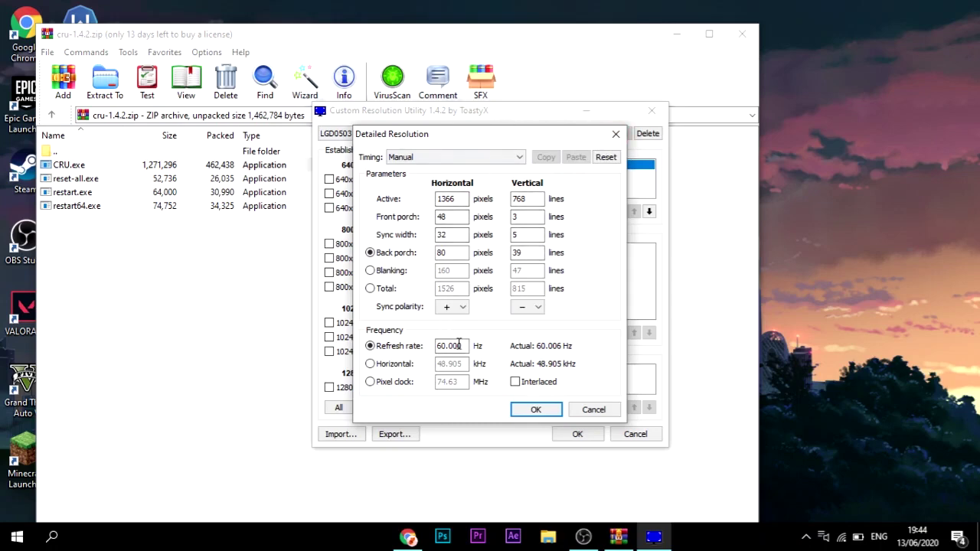
left_click_drag(463, 346, 208, 345)
type("50.000")
mouse_move(439, 346)
left_mouse_down()
mouse_move(473, 346)
mouse_move(443, 346)
left_mouse_up()
type("6")
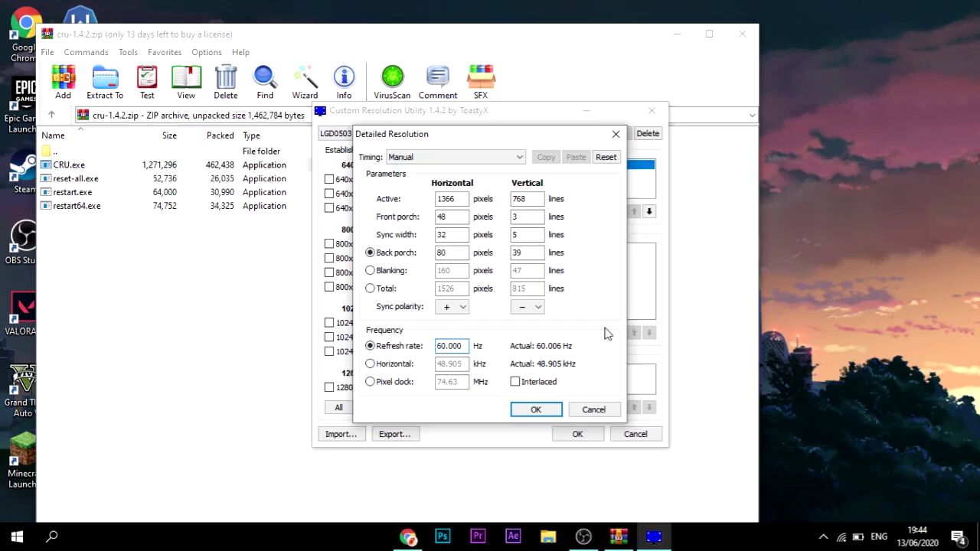
key("BackSpace")
type("9")
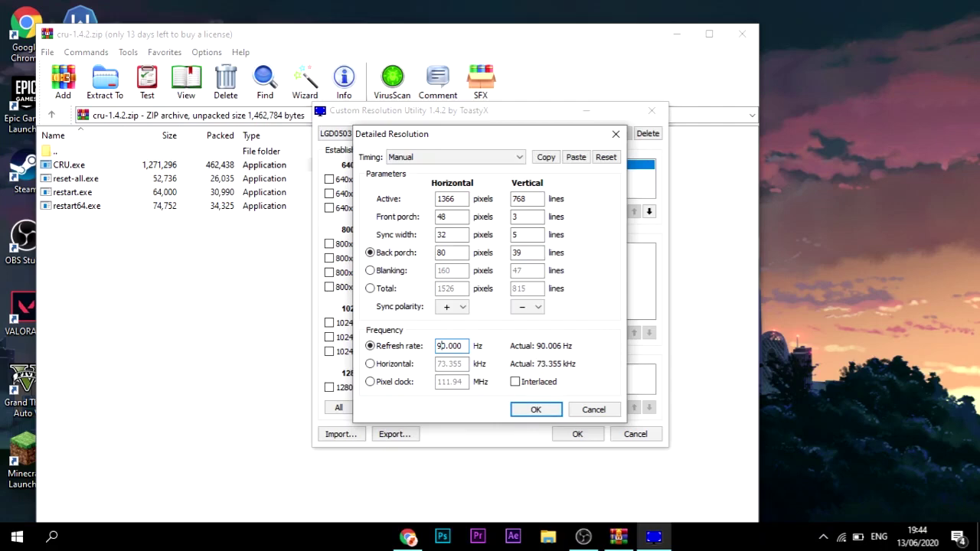
left_click(536, 409)
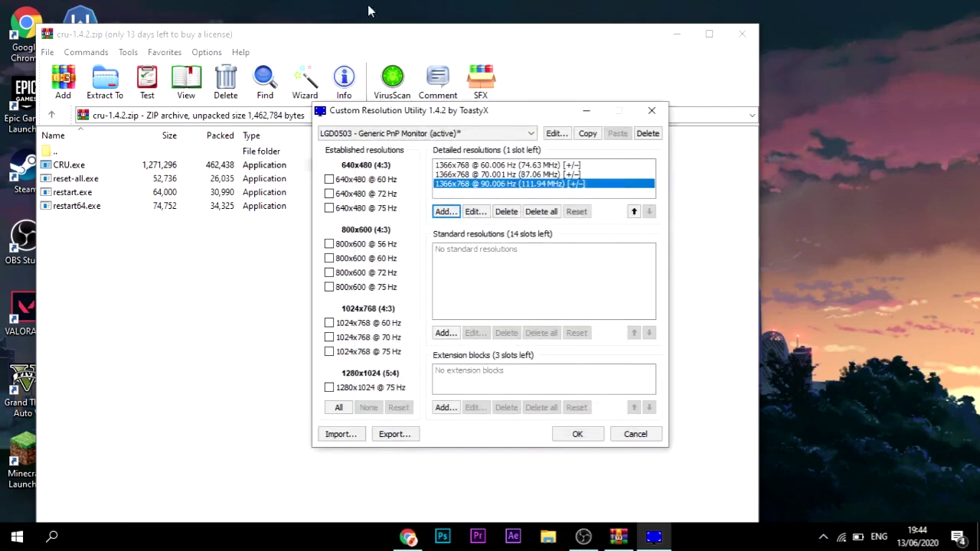
Save the CRU resolution list, close WinRAR and launch Chrome from the Start menu.
left_click(582, 441)
left_click(742, 34)
left_click(17, 537)
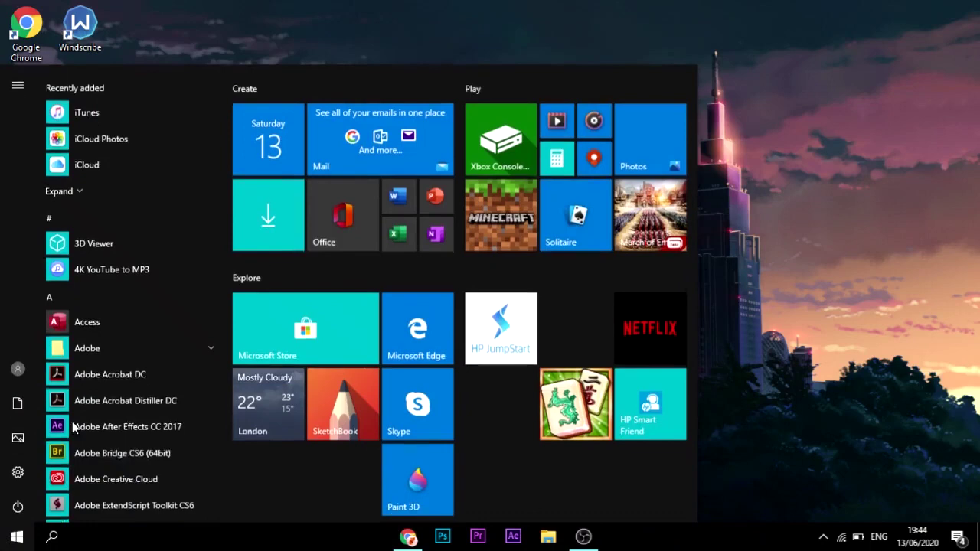
mouse_move(584, 536)
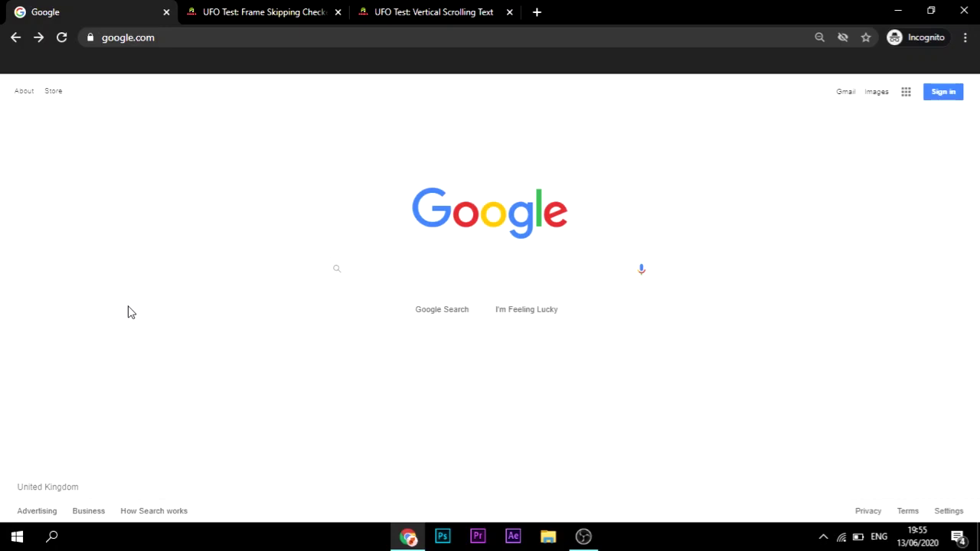
Switch to the 'UFO Test: Frame Skipping Check' tab to confirm 90 fps at 90 Hz.
left_click(226, 9)
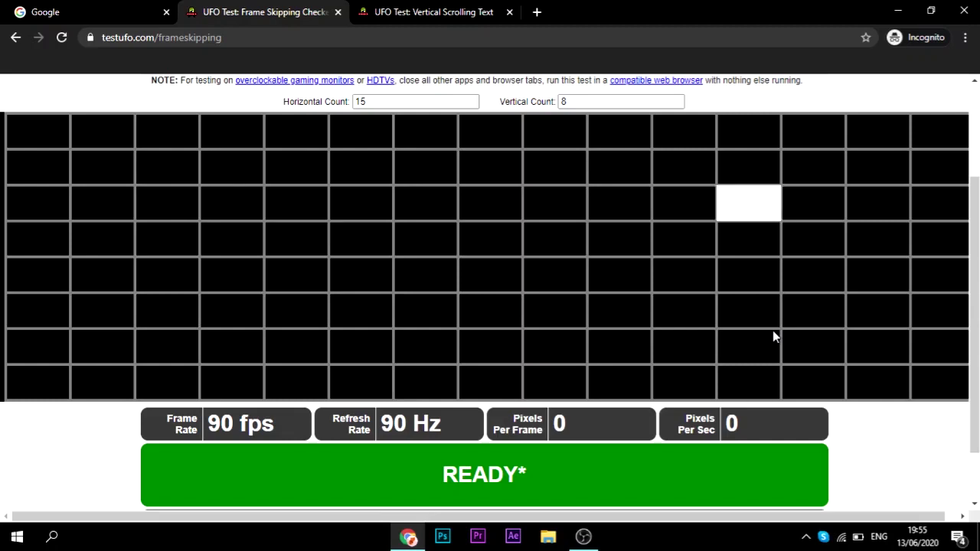
Show the TestUFO vertical scrolling text test comparing 90, 45 and 30 fps at 480 px/s.
left_click(417, 9)
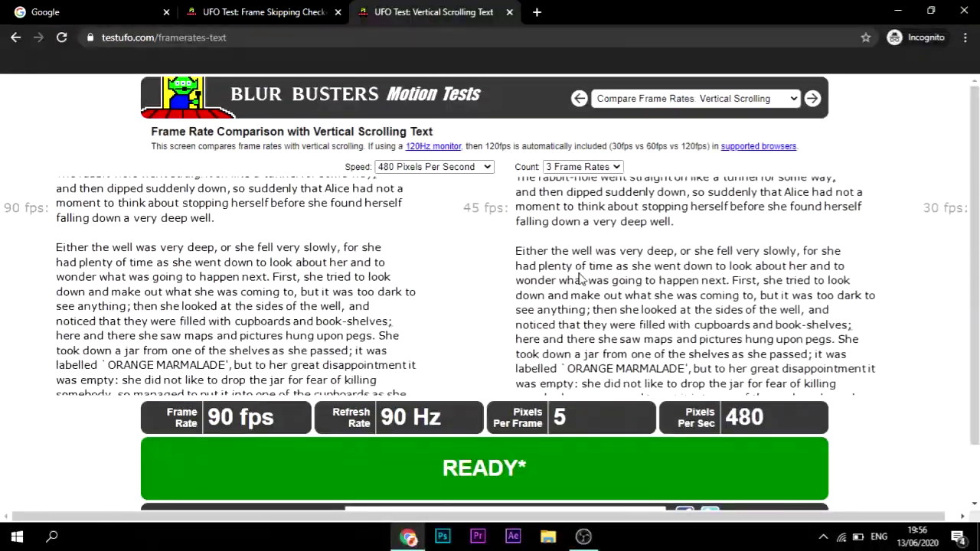
Switch back to the incognito Google homepage tab, leaving both UFO Test tabs open.
left_click(46, 8)
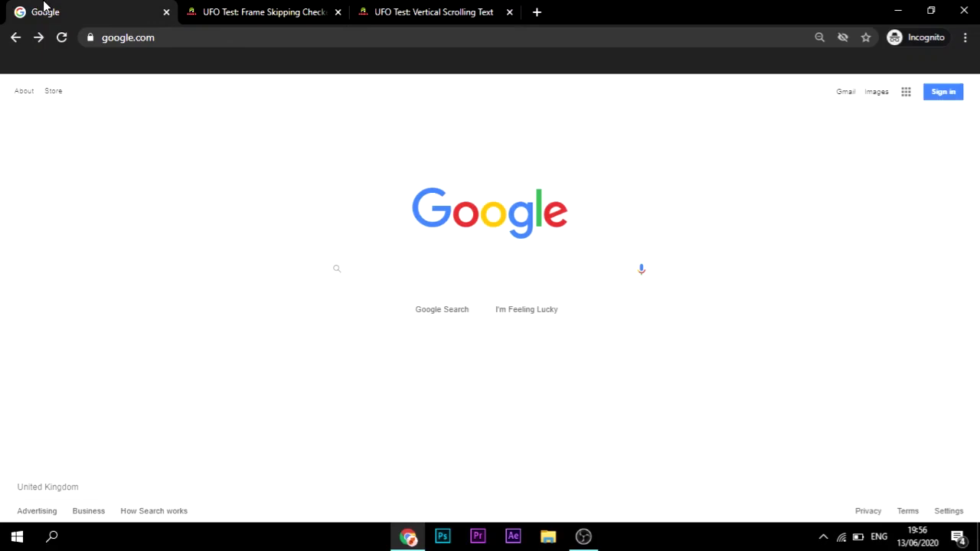